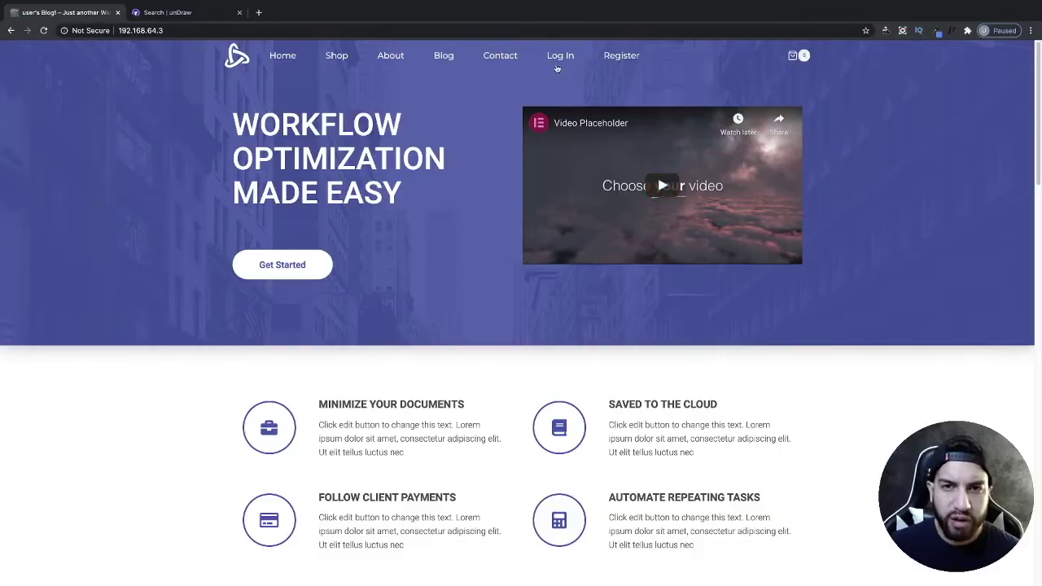
Visit the Log In and Register pages, then log in with the saved autofilled credentials.
{"action": "left_click", "coordinate": [560, 57]}
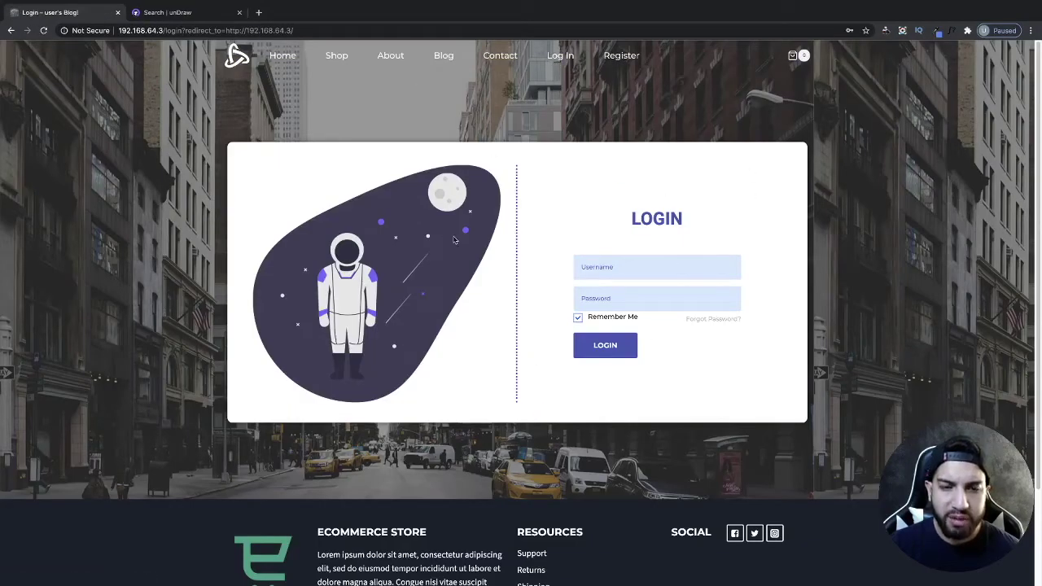
{"action": "left_click", "coordinate": [621, 57]}
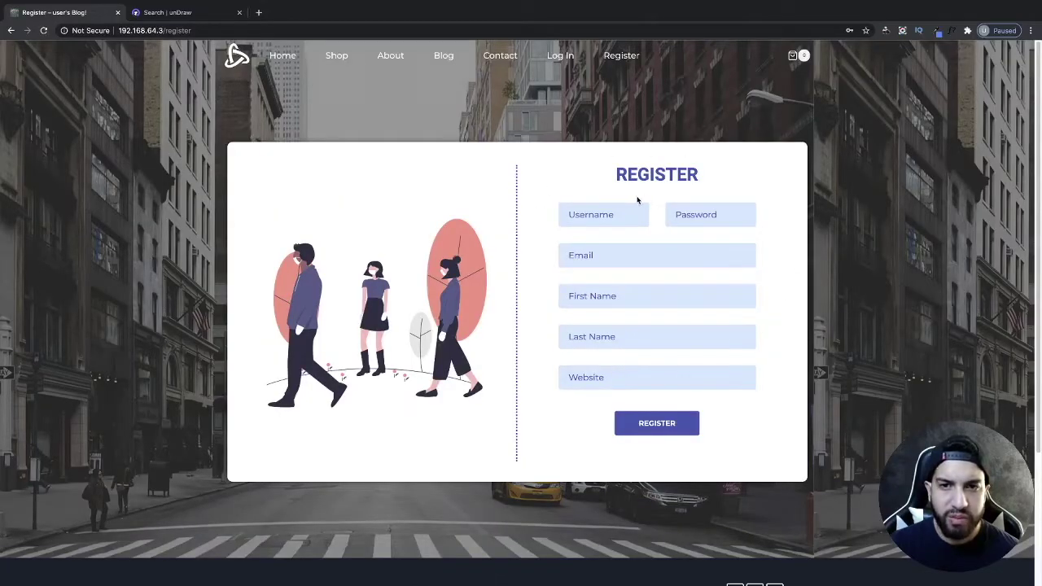
{"action": "left_click", "coordinate": [556, 57]}
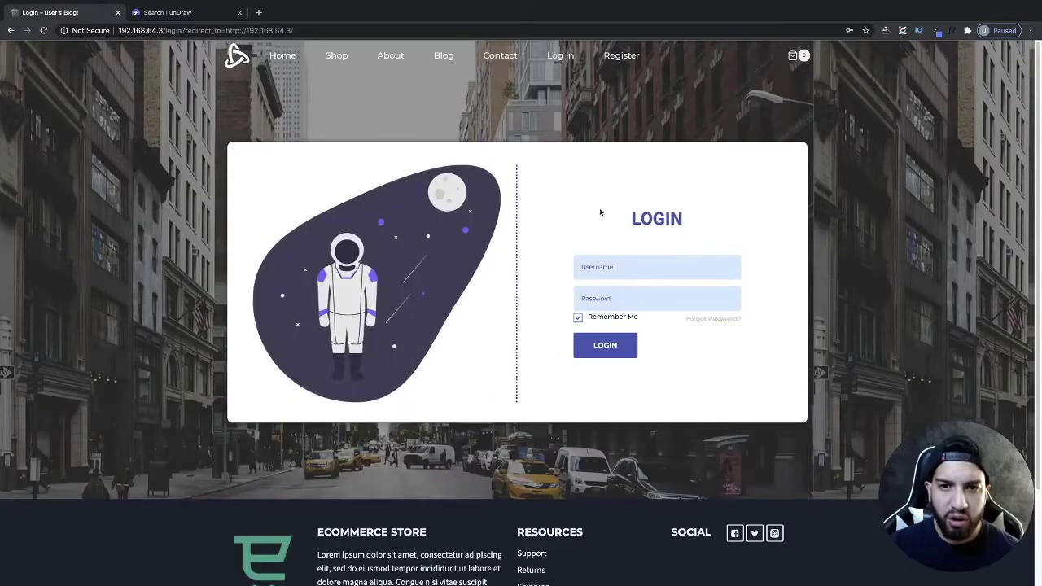
{"action": "left_click", "coordinate": [655, 267]}
{"action": "key", "text": "Down"}
{"action": "key", "text": "Return"}
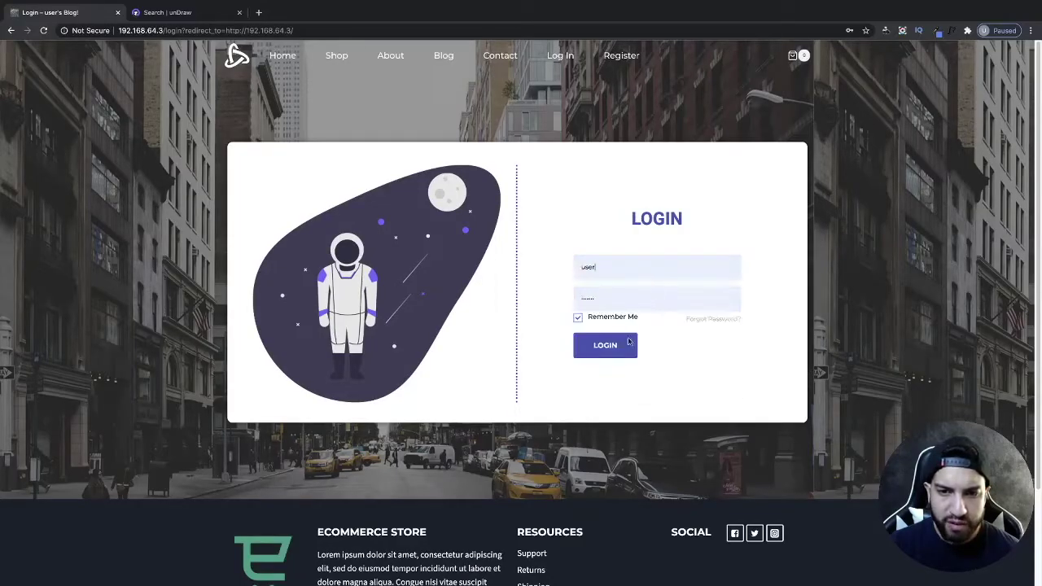
{"action": "left_click", "coordinate": [613, 352]}
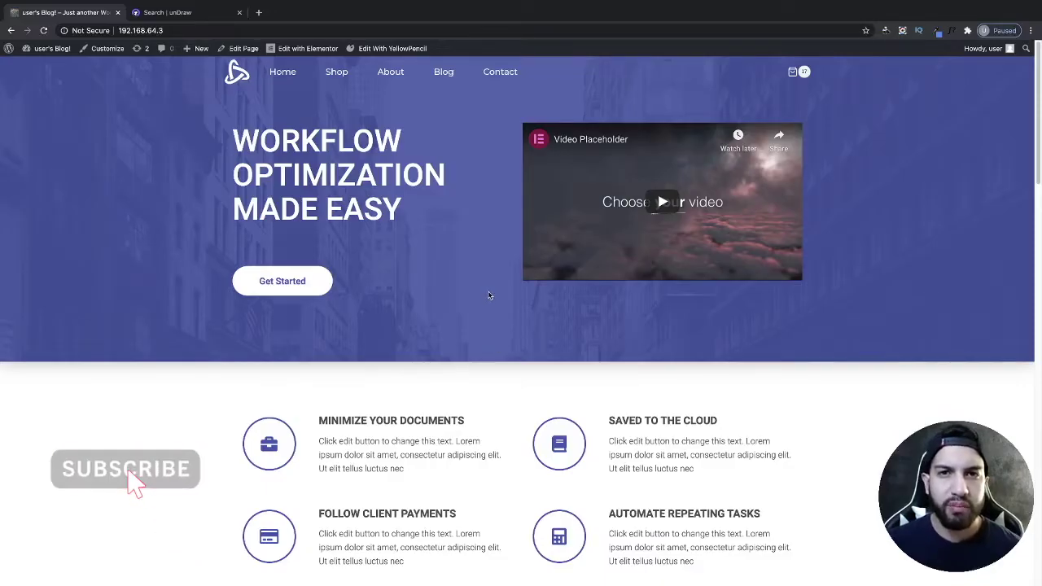
Search new plugins for 'login logout', then install and activate Login Logout Register Menu.
{"action": "left_click", "coordinate": [39, 65]}
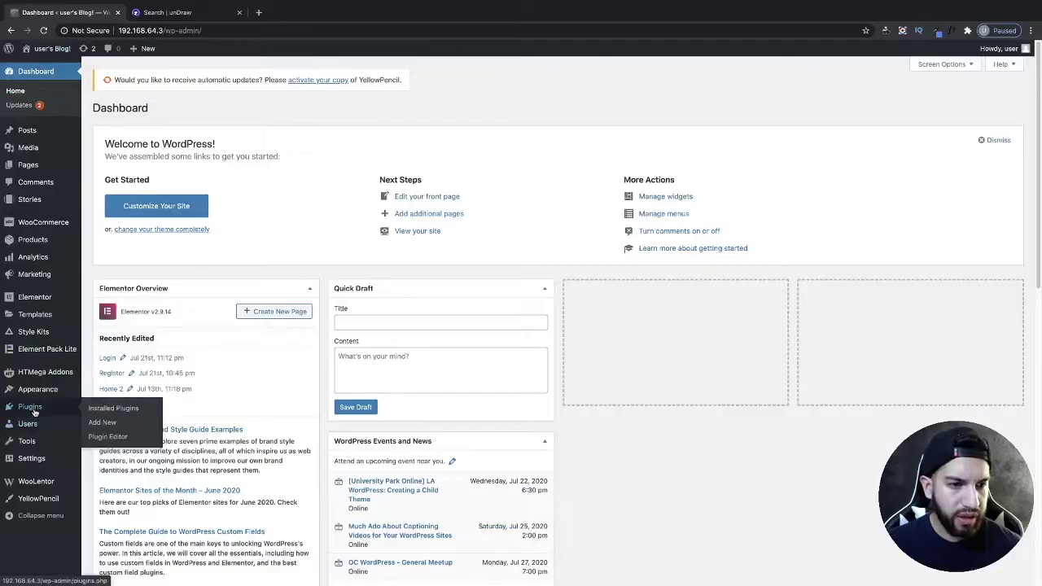
{"action": "left_click", "coordinate": [34, 408]}
{"action": "left_click", "coordinate": [152, 109]}
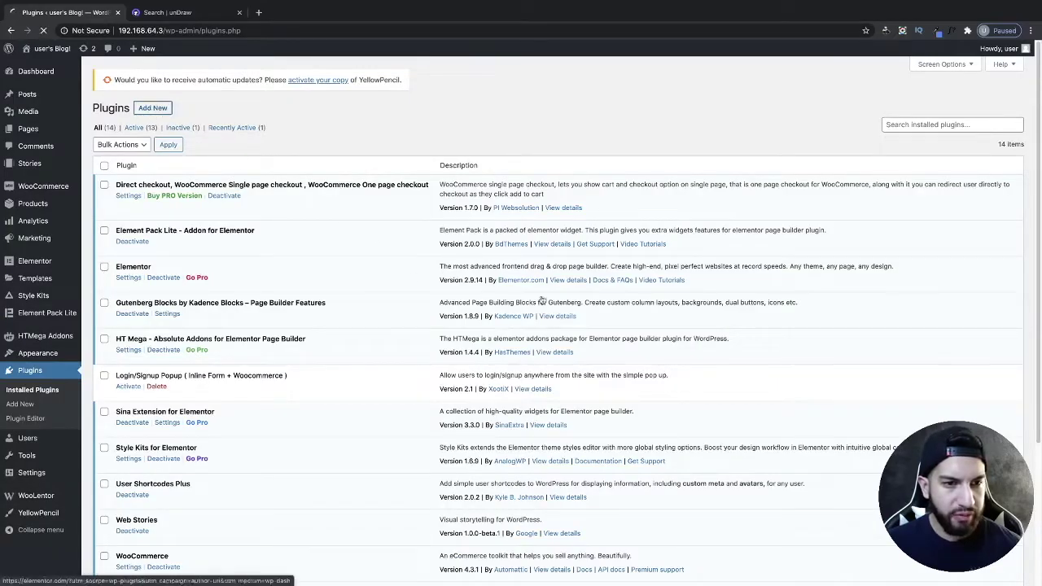
{"action": "left_click", "coordinate": [915, 137]}
{"action": "type", "text": "login logout"}
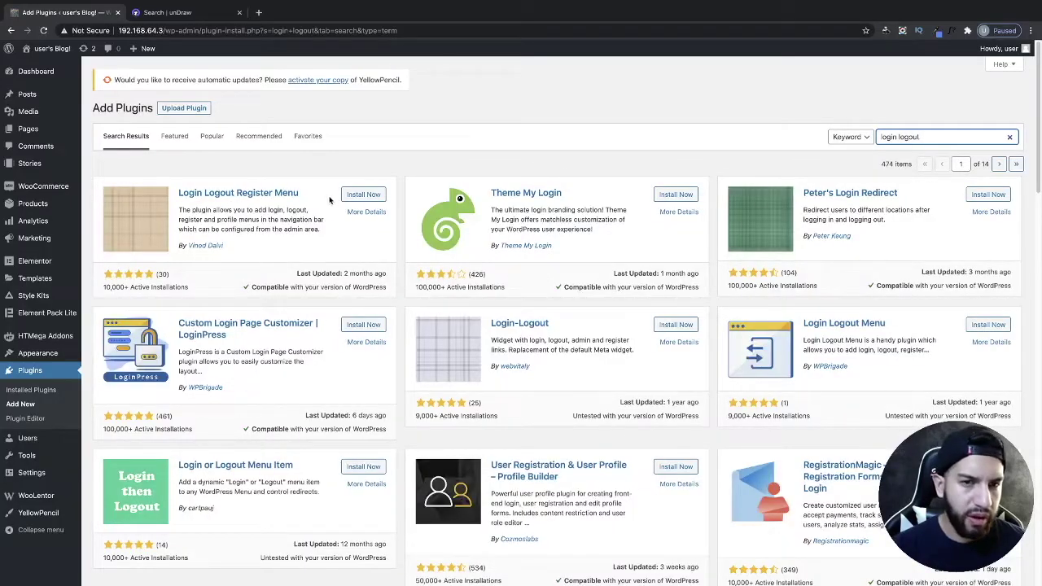
{"action": "left_click", "coordinate": [354, 196]}
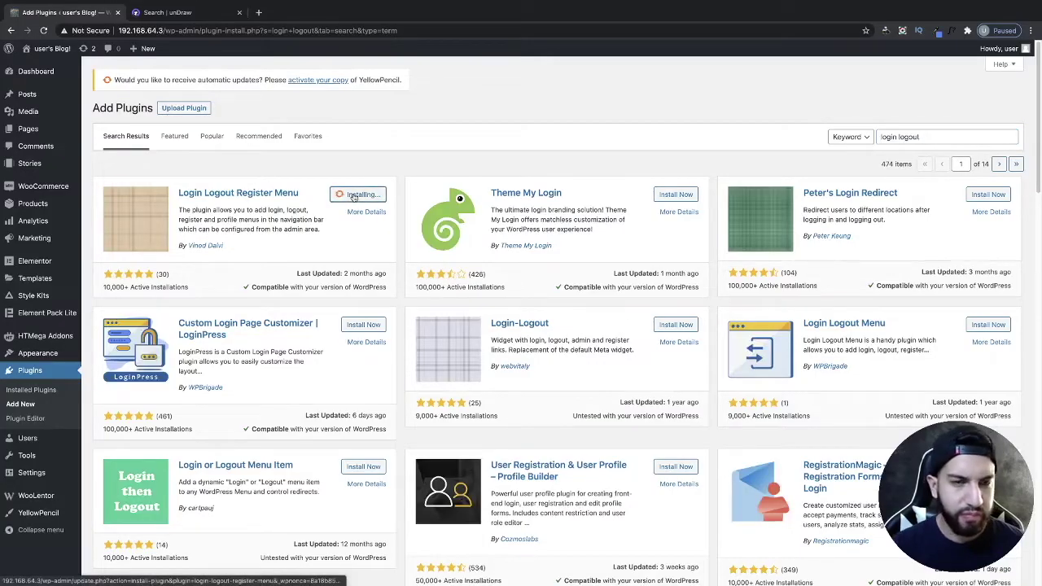
{"action": "left_click", "coordinate": [366, 196]}
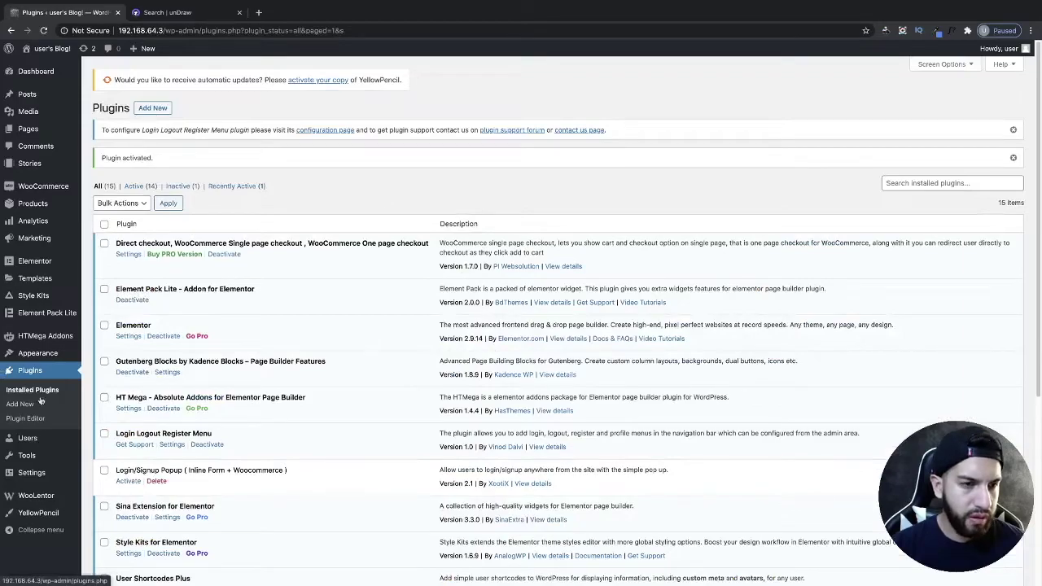
{"action": "mouse_move", "coordinate": [38, 353]}
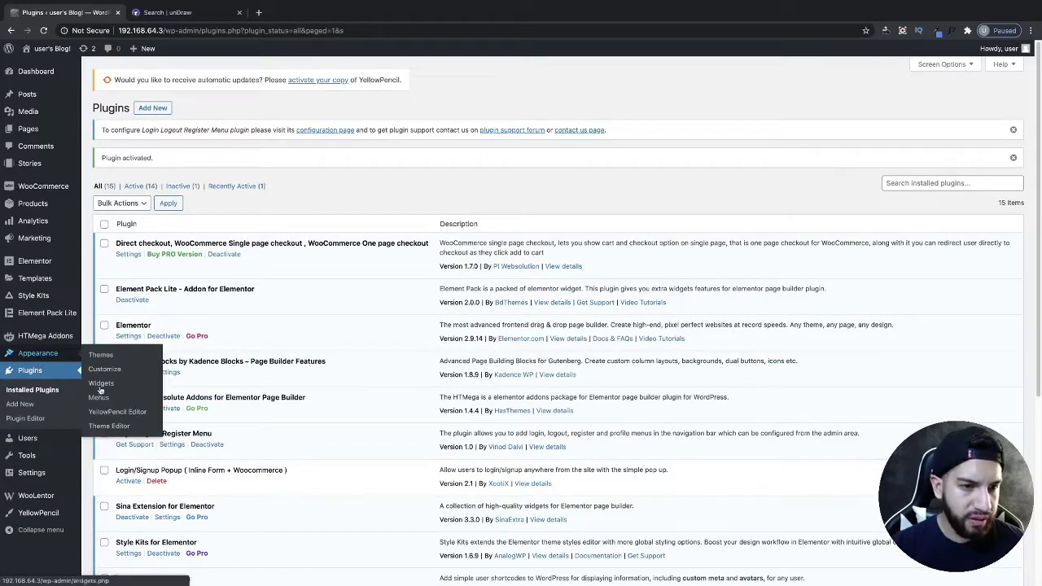
Add the Log In | Log Out and Register links to the Main Menu and save.
{"action": "left_click", "coordinate": [97, 397]}
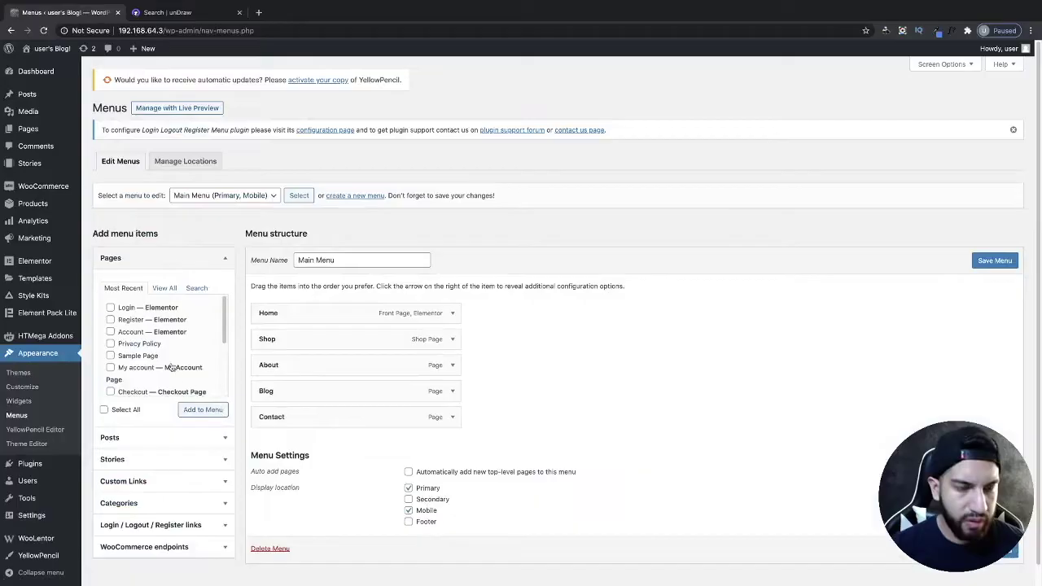
{"action": "scroll", "coordinate": [157, 330], "scroll_direction": "down", "scroll_amount": 1}
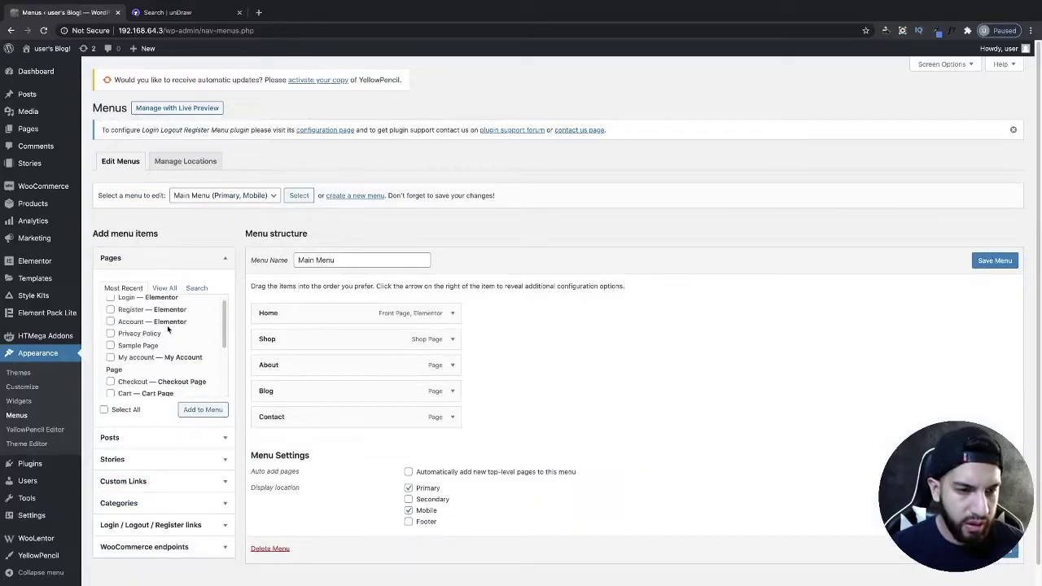
{"action": "left_click", "coordinate": [205, 525]}
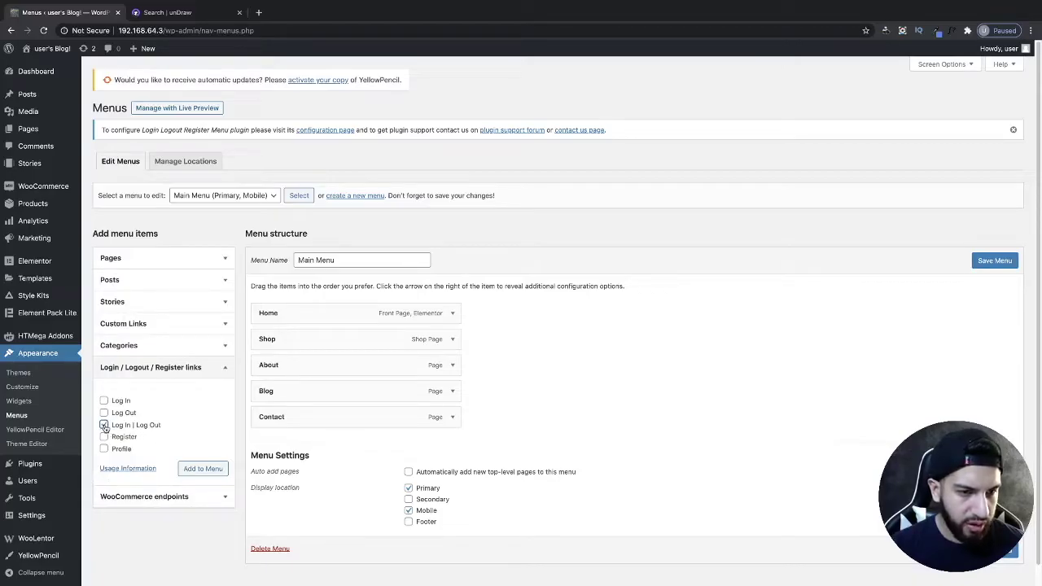
{"action": "left_click", "coordinate": [104, 437]}
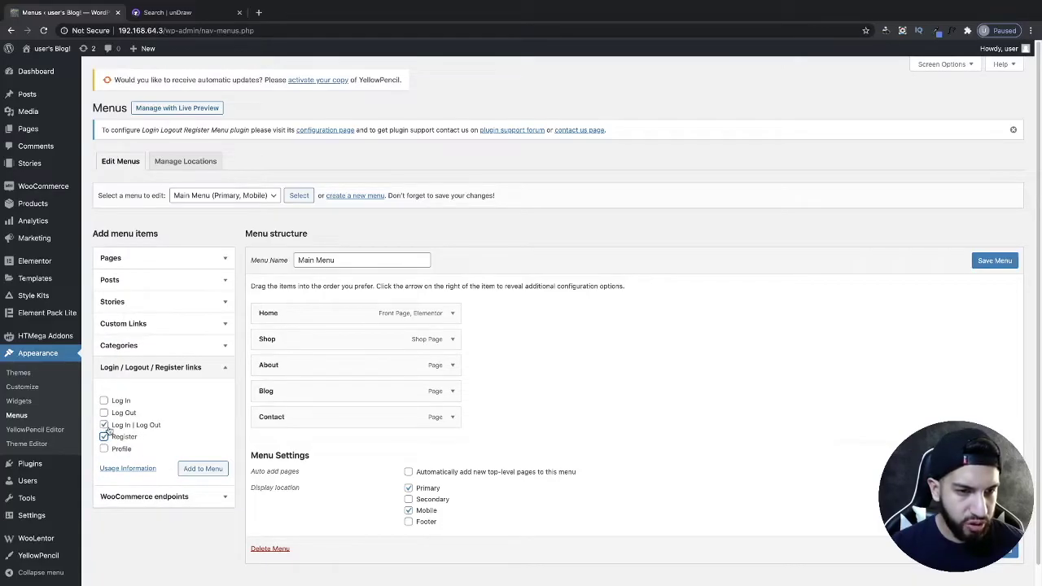
{"action": "left_click", "coordinate": [215, 473]}
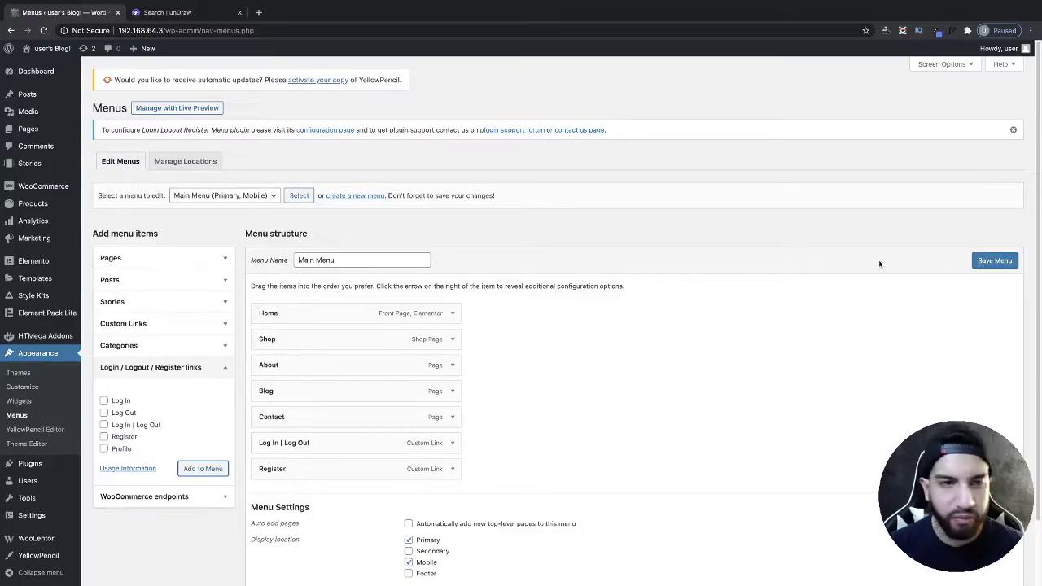
{"action": "scroll", "coordinate": [989, 262], "scroll_direction": "down", "scroll_amount": 1}
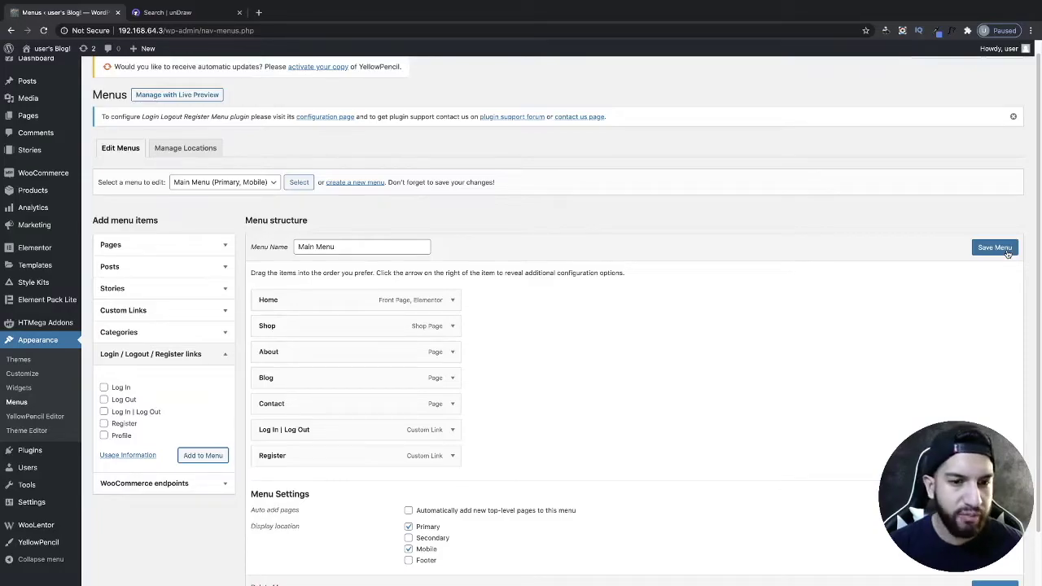
{"action": "left_click", "coordinate": [1006, 253]}
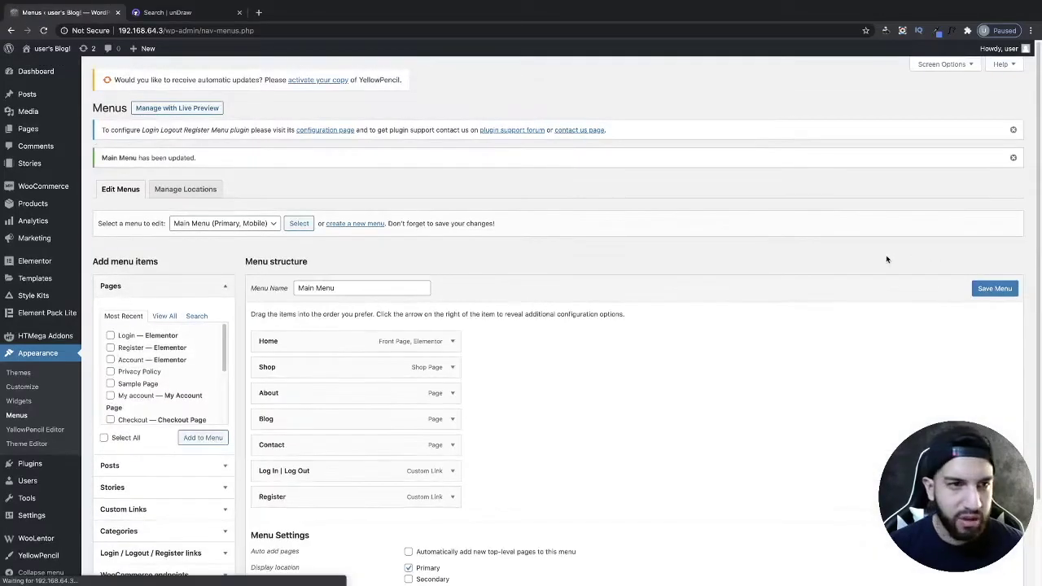
Open the Login Logout Register settings page from the Settings menu.
{"action": "scroll", "coordinate": [469, 375], "scroll_direction": "down", "scroll_amount": 2}
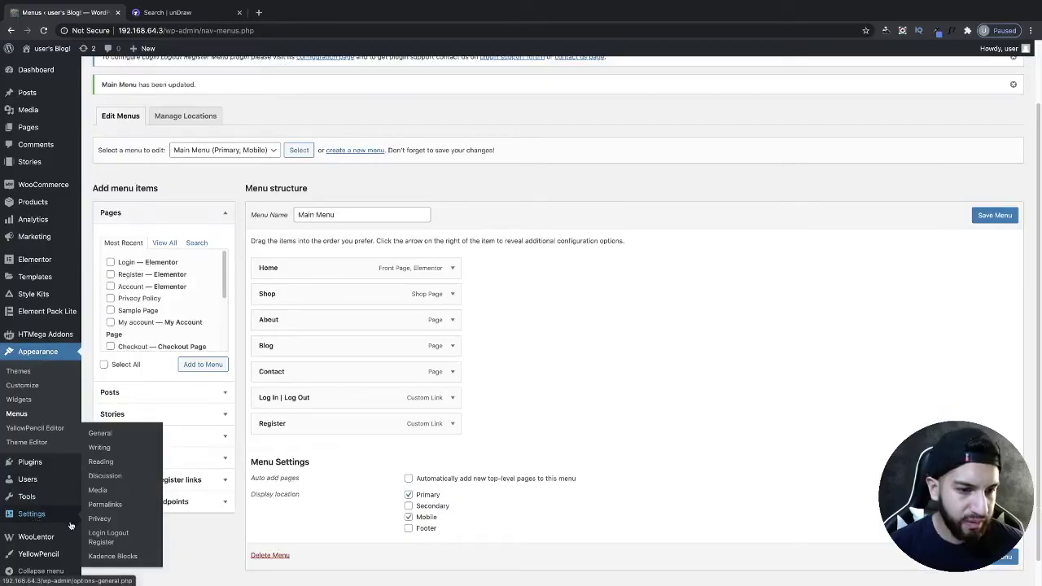
{"action": "mouse_move", "coordinate": [31, 515]}
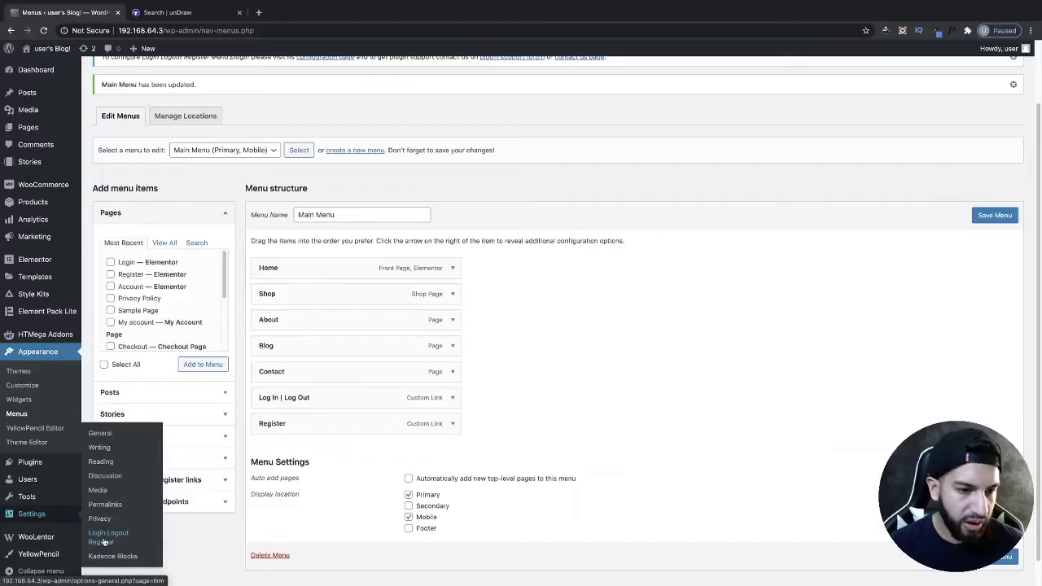
{"action": "left_click", "coordinate": [103, 541]}
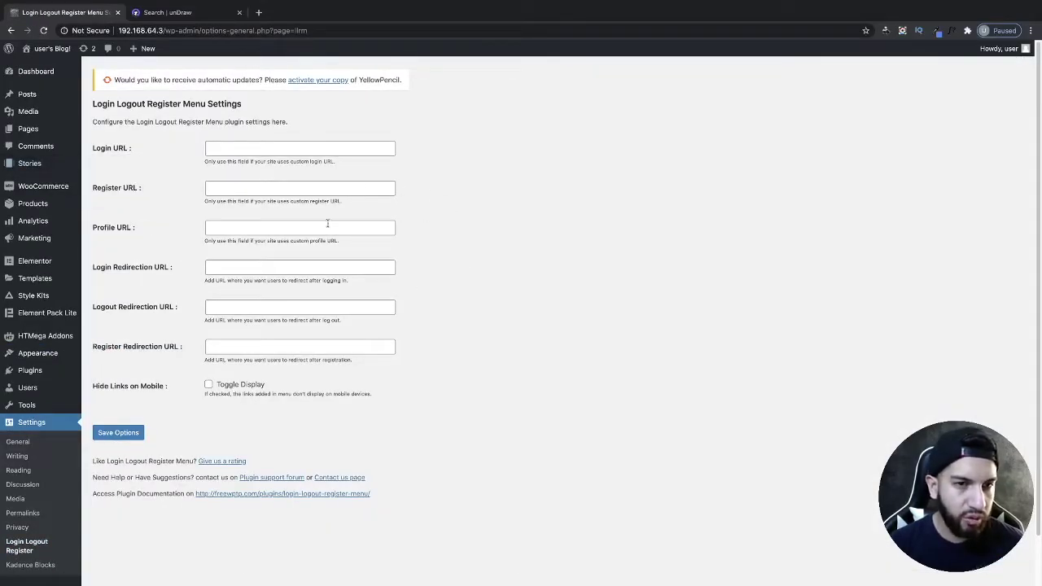
{"action": "mouse_move", "coordinate": [28, 128]}
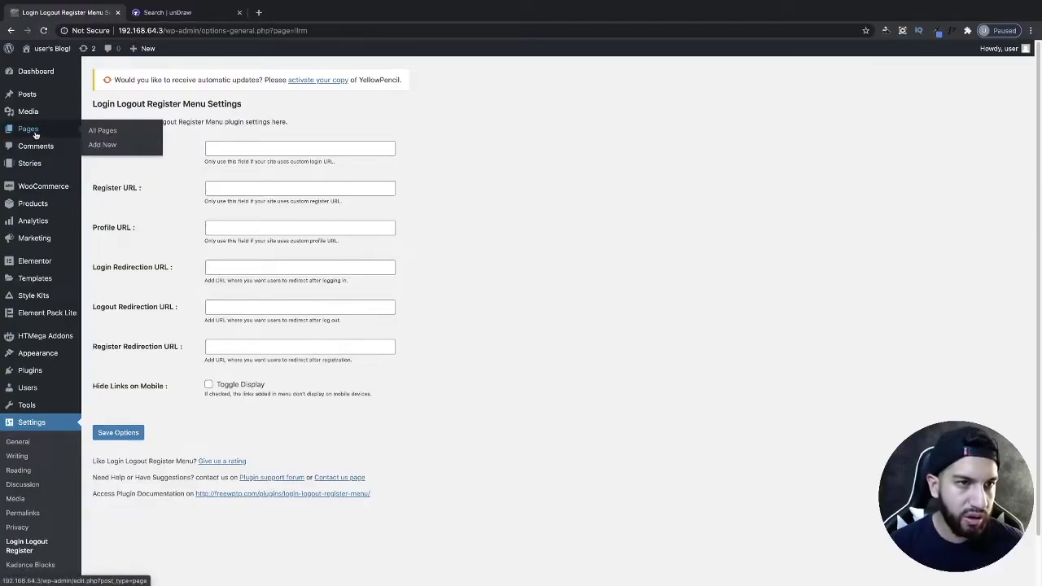
Open Pages and the Login page in new tabs to grab the Login page's address.
{"action": "middle_click", "coordinate": [35, 135]}
{"action": "left_click", "coordinate": [171, 12]}
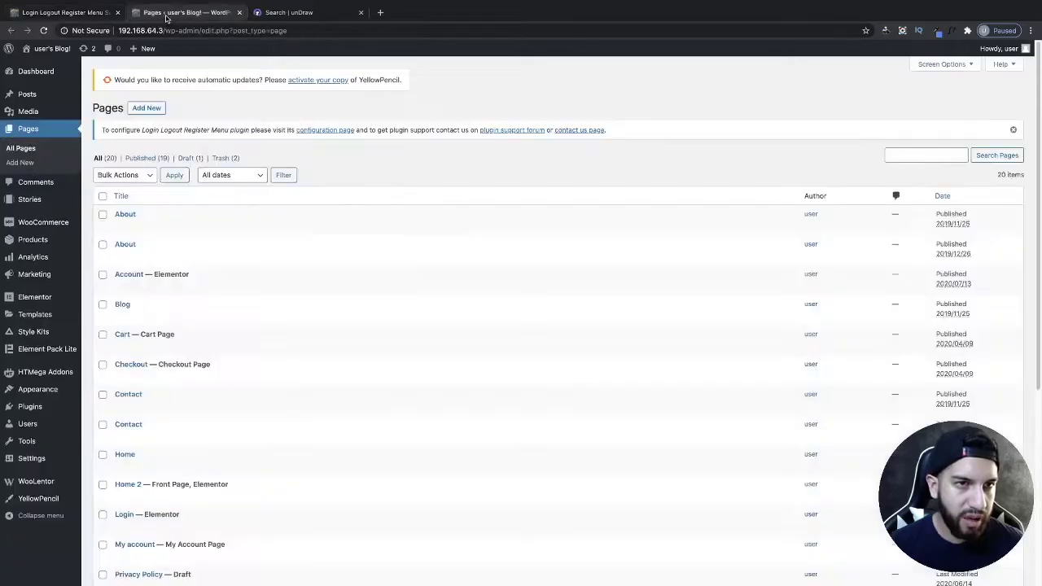
{"action": "scroll", "coordinate": [146, 403], "scroll_direction": "down", "scroll_amount": 3}
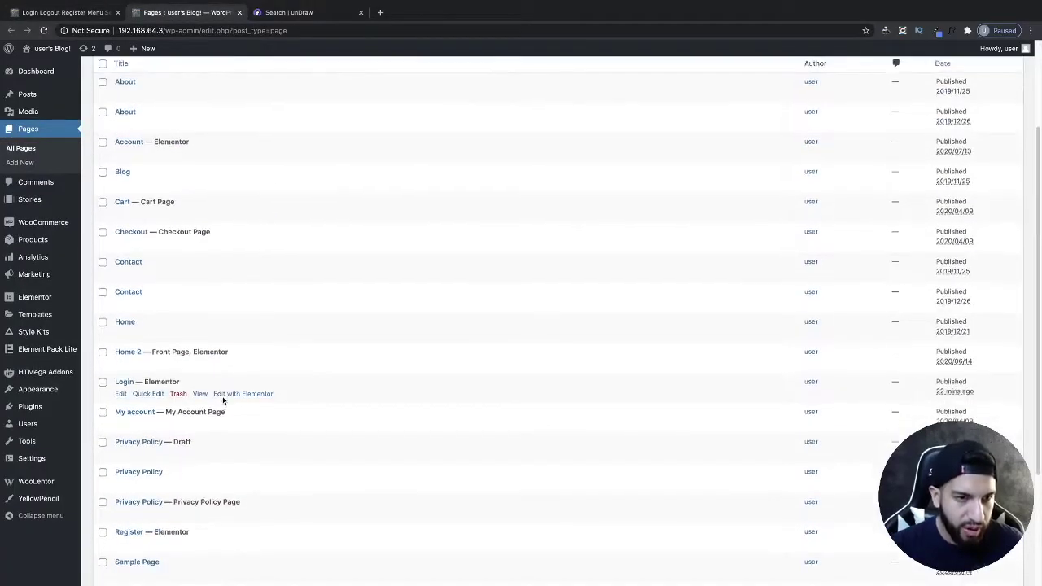
{"action": "middle_click", "coordinate": [199, 393]}
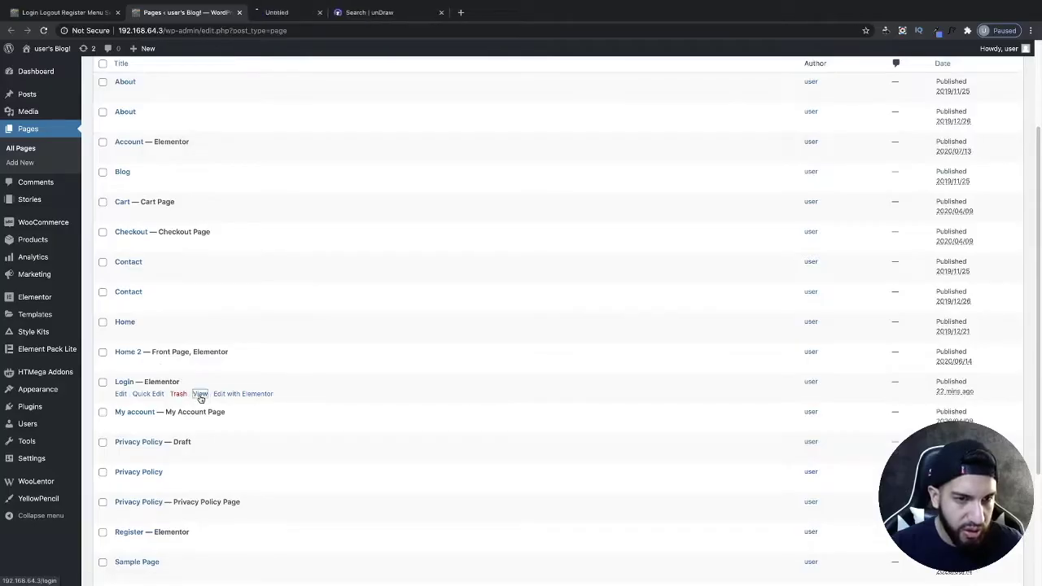
{"action": "left_click", "coordinate": [286, 12]}
{"action": "left_click", "coordinate": [237, 30]}
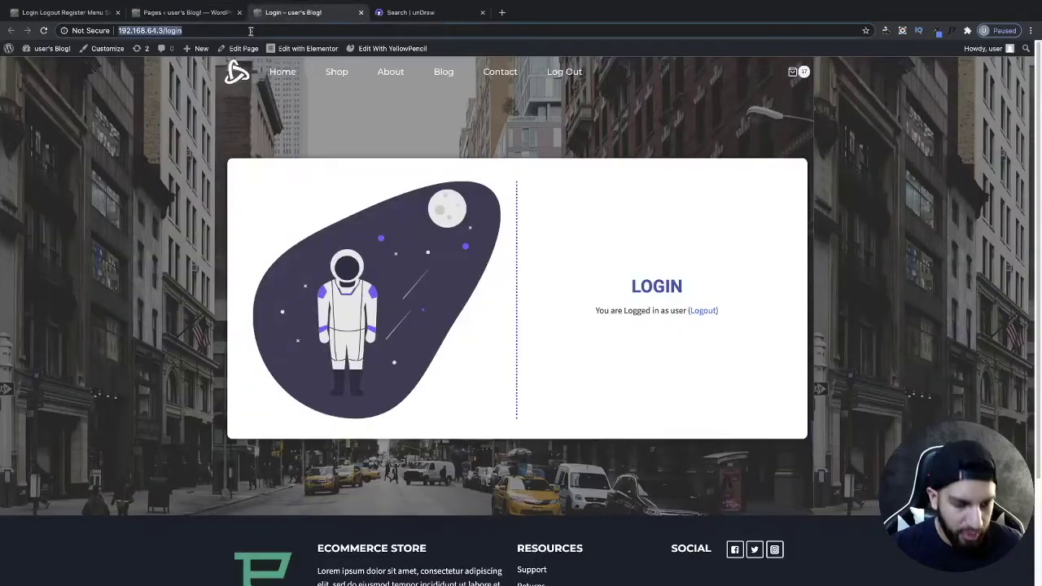
{"action": "left_click", "coordinate": [187, 13]}
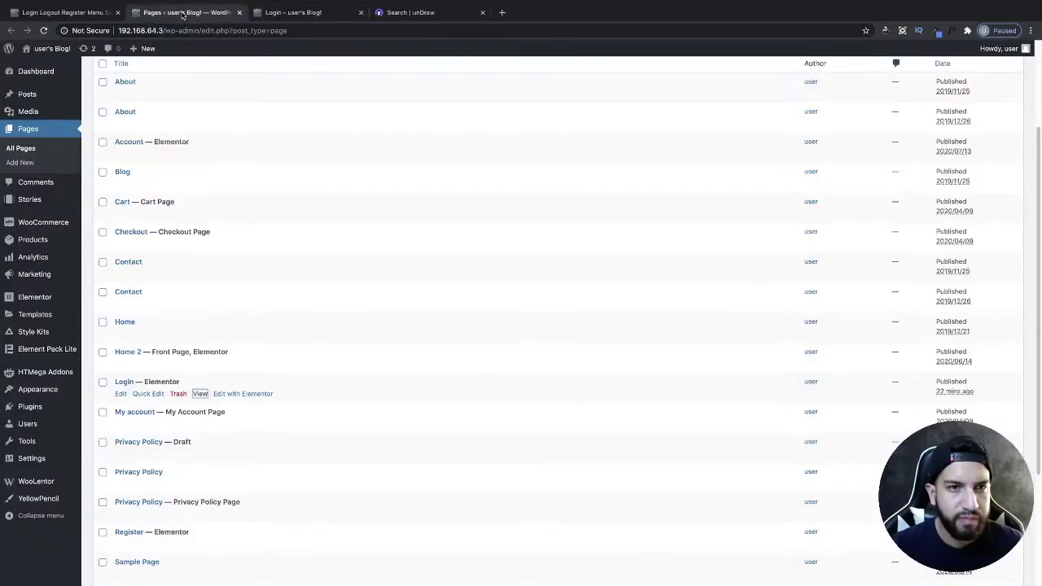
{"action": "left_click", "coordinate": [106, 12]}
{"action": "left_click", "coordinate": [242, 148]}
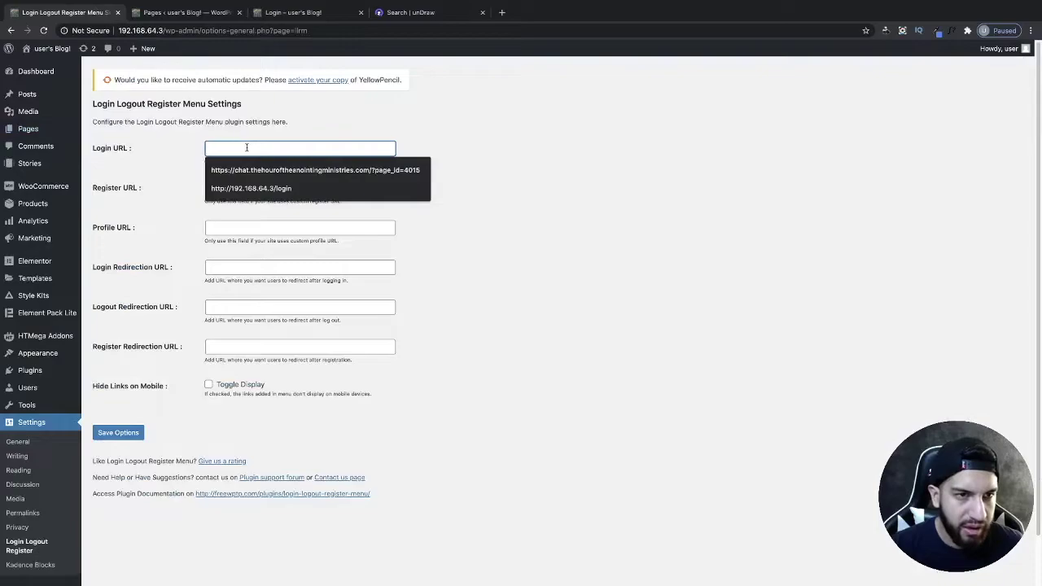
{"action": "type", "text": "http://192.168.64.3/login"}
{"action": "left_click", "coordinate": [187, 13]}
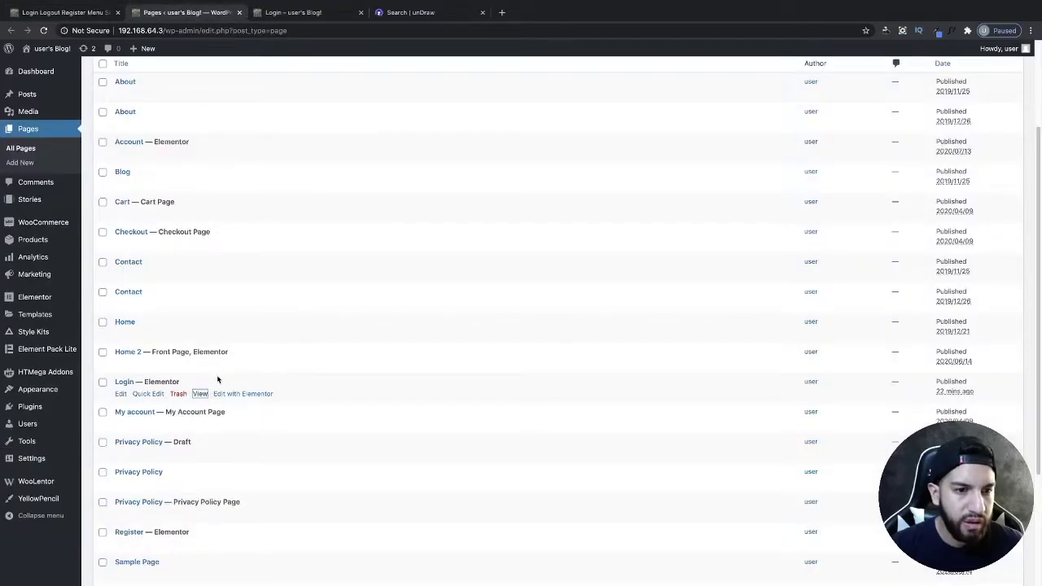
{"action": "scroll", "coordinate": [216, 379], "scroll_direction": "down", "scroll_amount": 2}
{"action": "middle_click", "coordinate": [199, 467]}
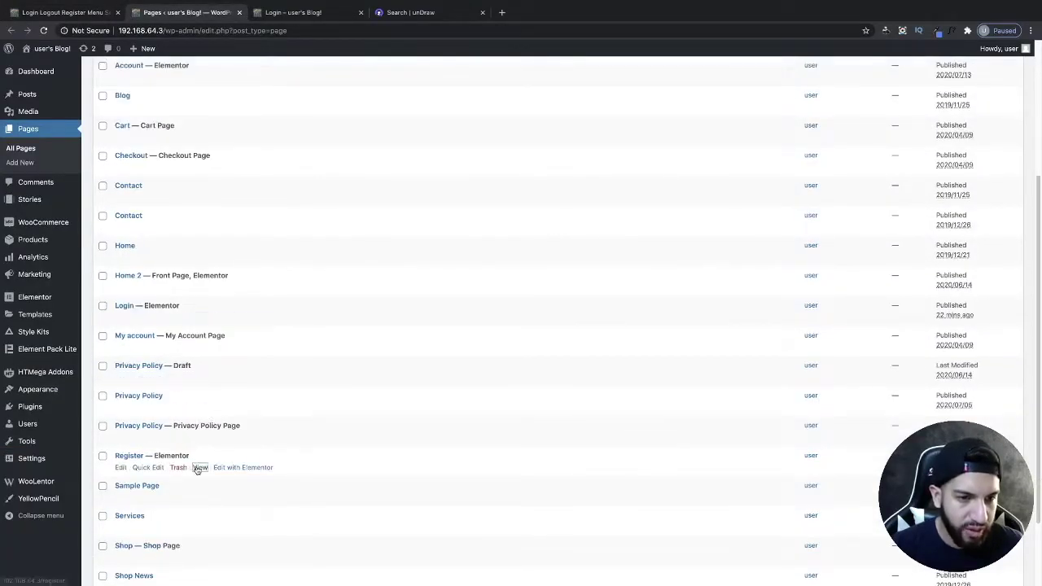
{"action": "left_click", "coordinate": [360, 13]}
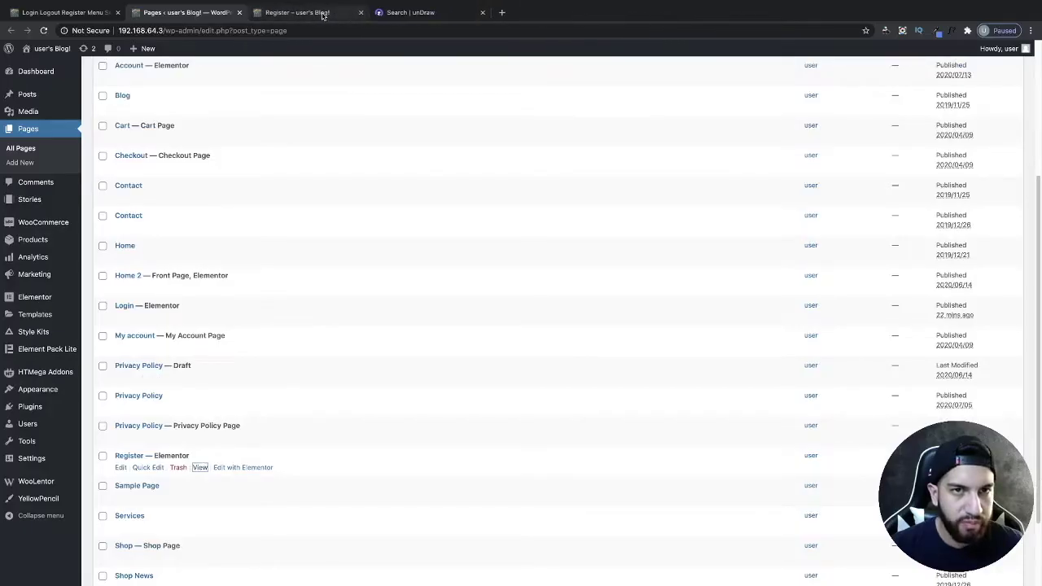
{"action": "left_click", "coordinate": [297, 12]}
{"action": "left_click", "coordinate": [234, 30]}
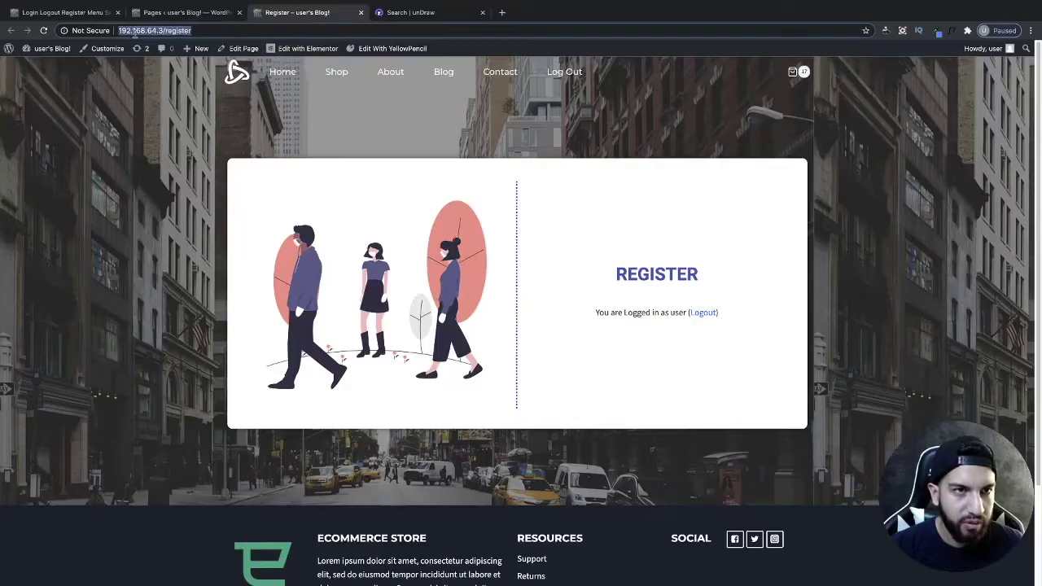
{"action": "left_click", "coordinate": [79, 11]}
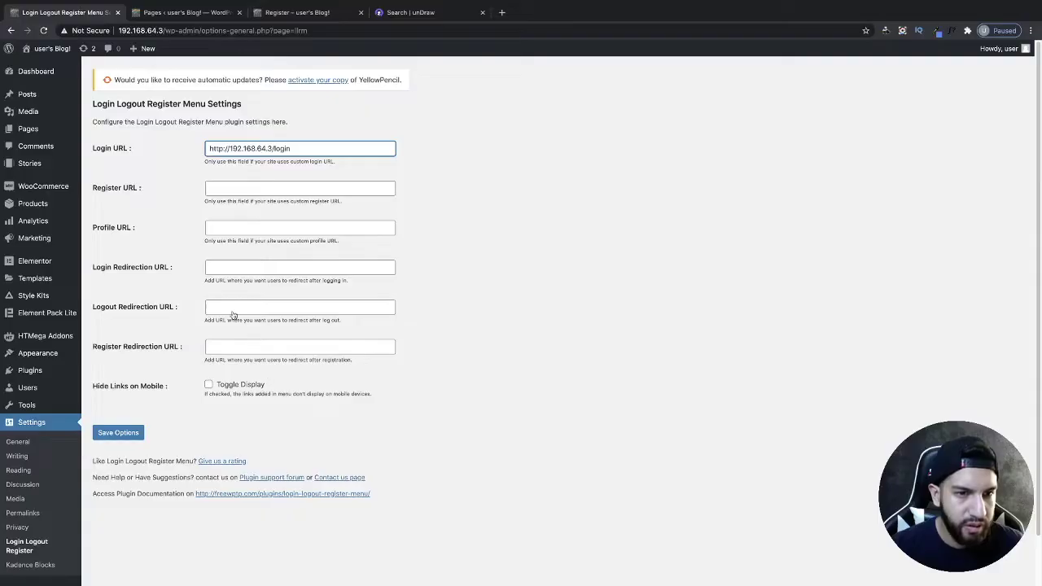
{"action": "left_click", "coordinate": [222, 187]}
{"action": "type", "text": "http://192.168.64.3/register"}
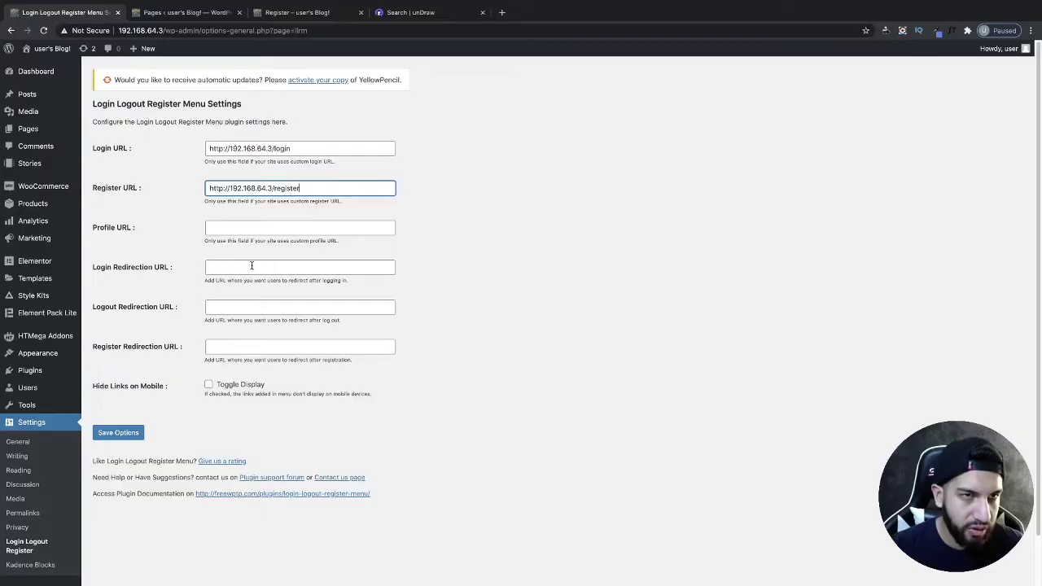
{"action": "left_click", "coordinate": [181, 12]}
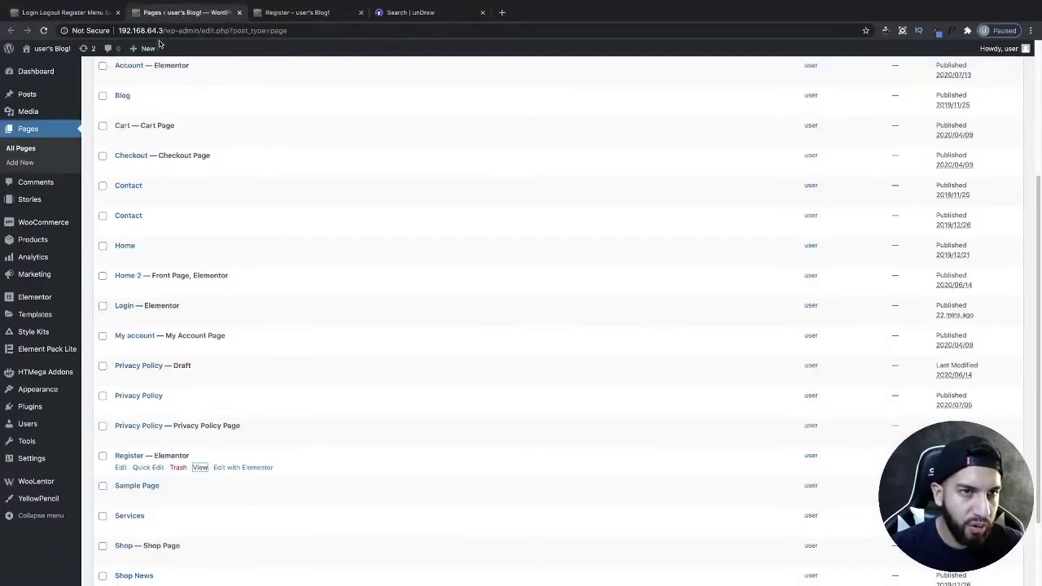
{"action": "left_click", "coordinate": [162, 30]}
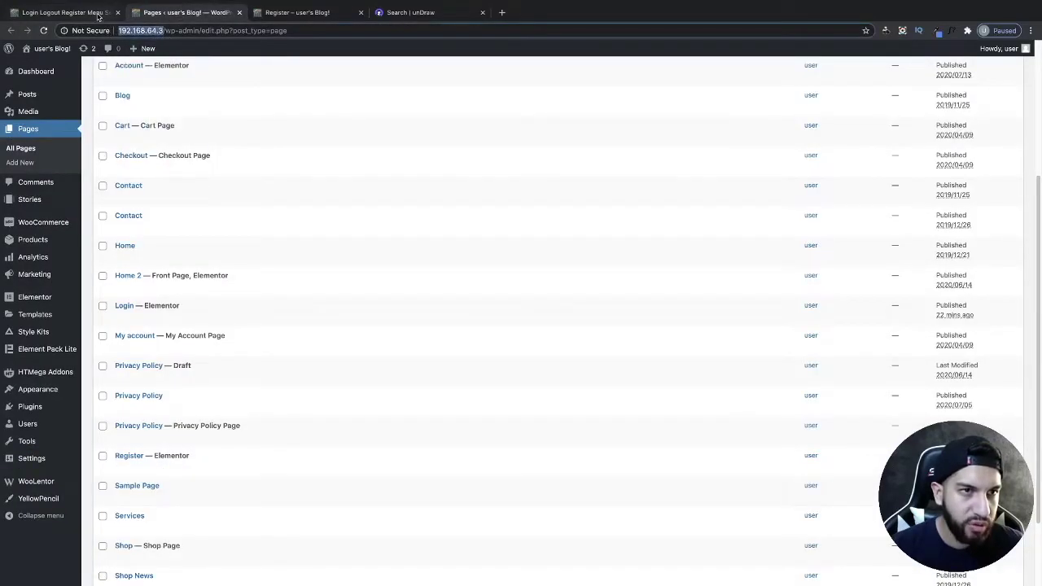
{"action": "left_click", "coordinate": [61, 12]}
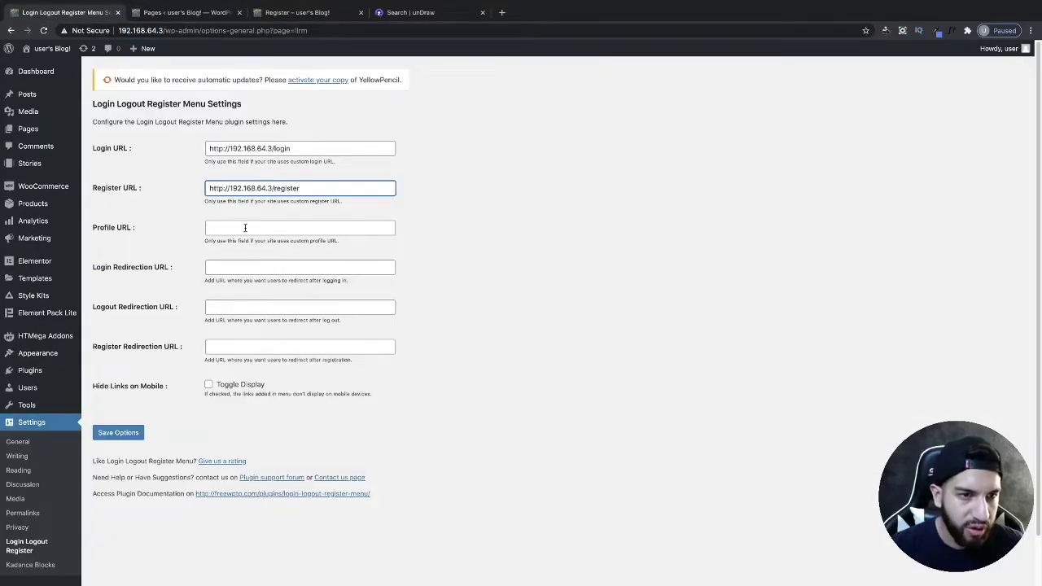
{"action": "left_click", "coordinate": [236, 264]}
{"action": "type", "text": "http://192.168.64.3/"}
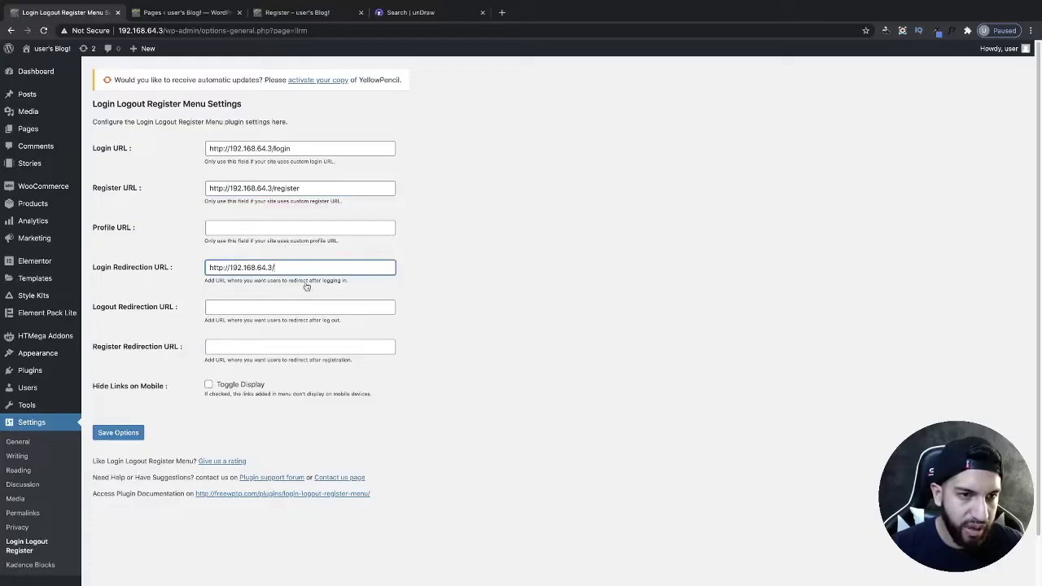
{"action": "left_click", "coordinate": [458, 331]}
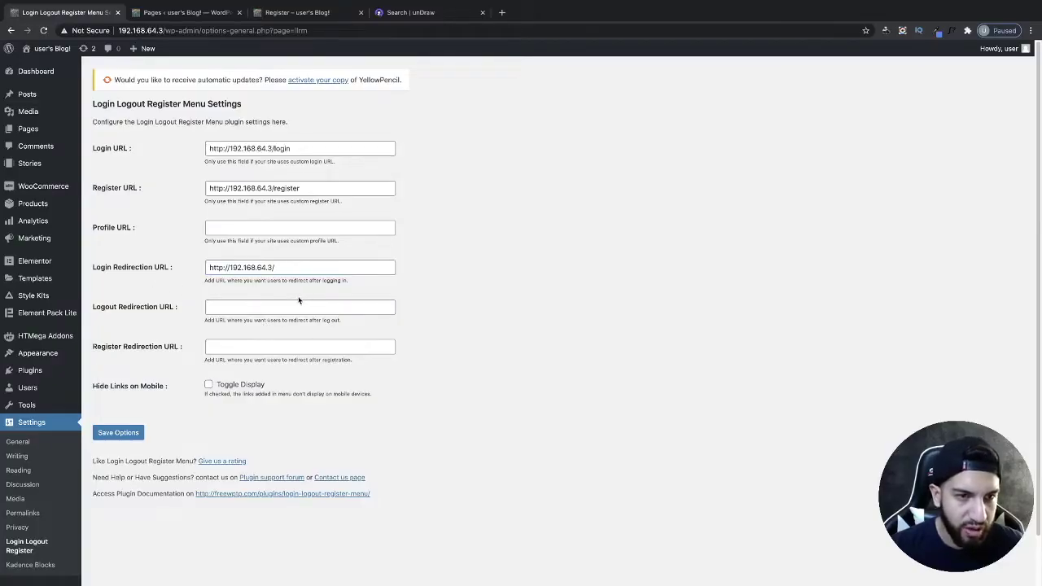
{"action": "triple_click", "coordinate": [289, 273]}
{"action": "key", "text": "ctrl+c"}
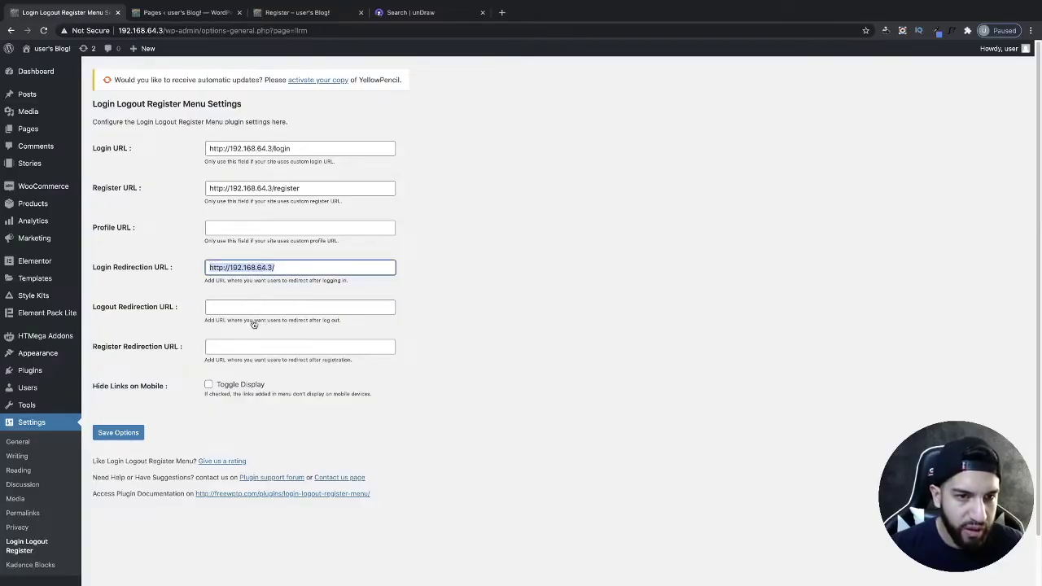
{"action": "left_click", "coordinate": [257, 310]}
{"action": "key", "text": "ctrl+v"}
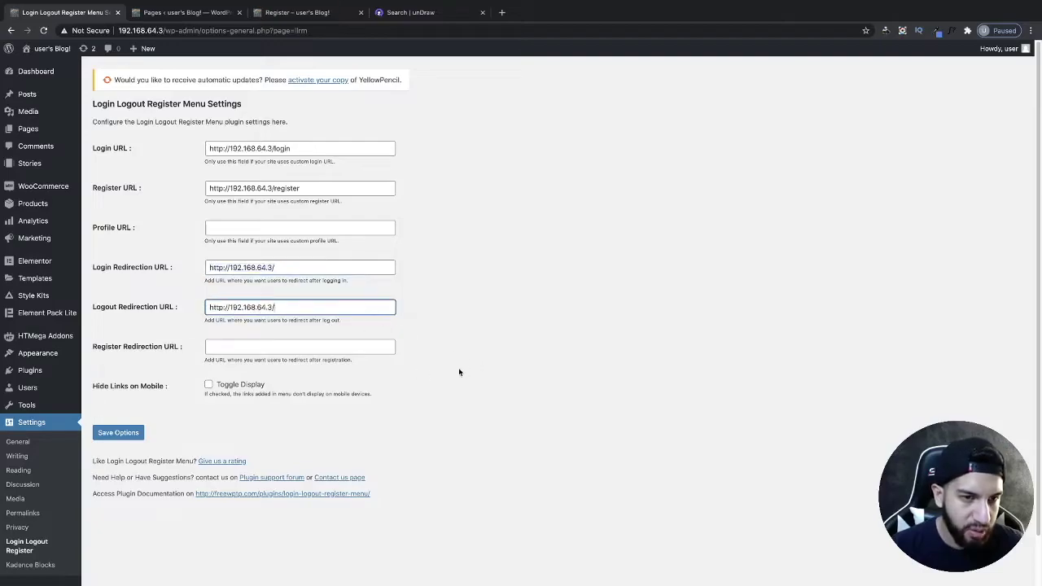
{"action": "scroll", "coordinate": [375, 367], "scroll_direction": "down", "scroll_amount": 1}
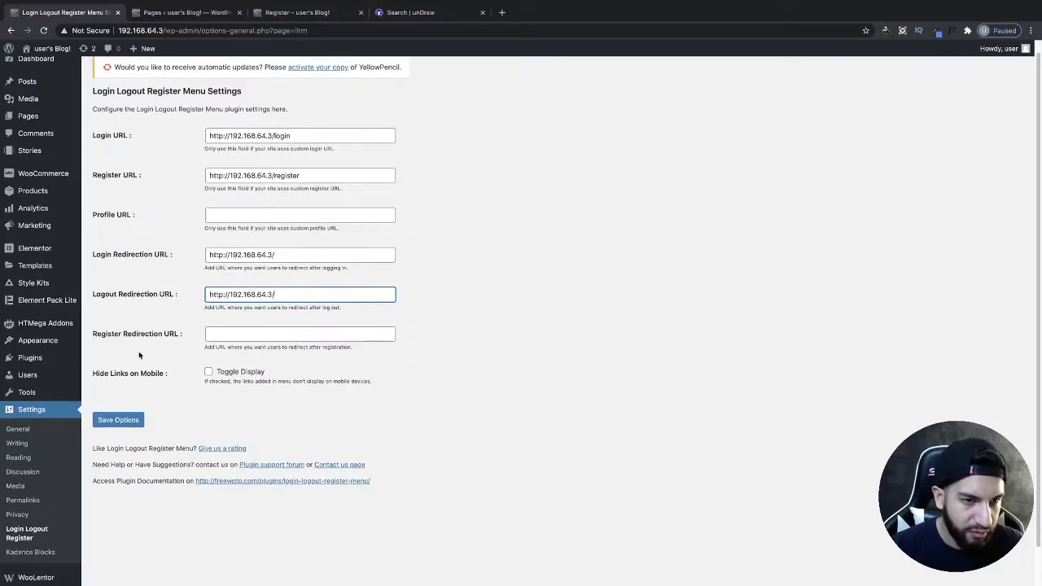
{"action": "left_click", "coordinate": [232, 335]}
{"action": "key", "text": "ctrl+v"}
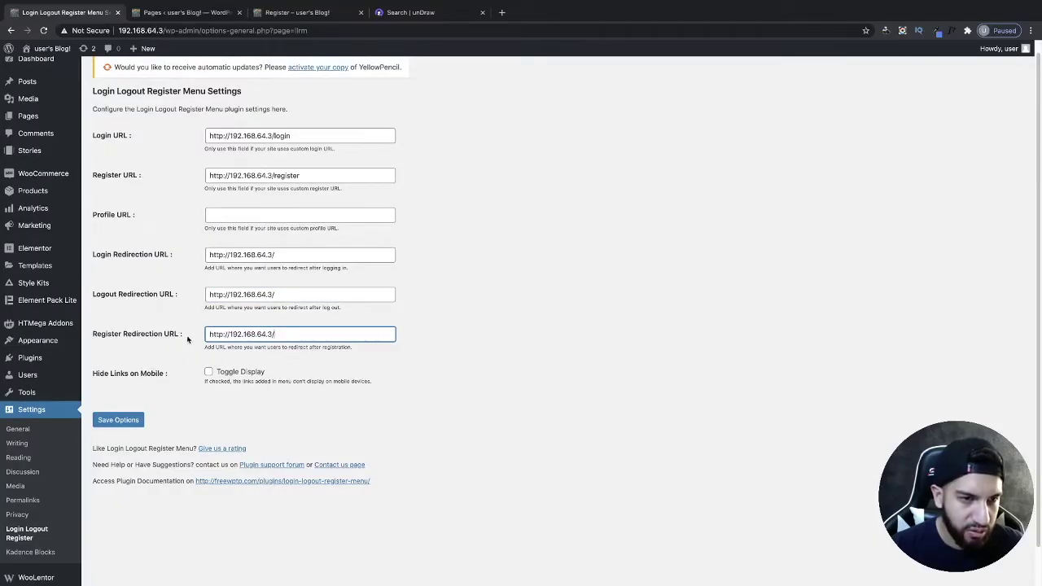
{"action": "scroll", "coordinate": [456, 387], "scroll_direction": "up", "scroll_amount": 1}
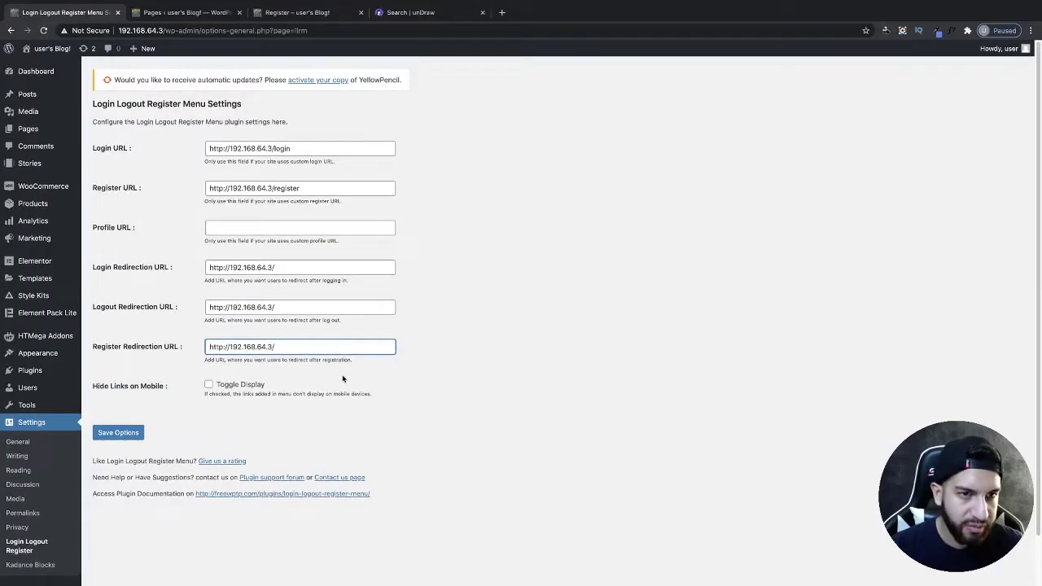
{"action": "scroll", "coordinate": [382, 406], "scroll_direction": "down", "scroll_amount": 1}
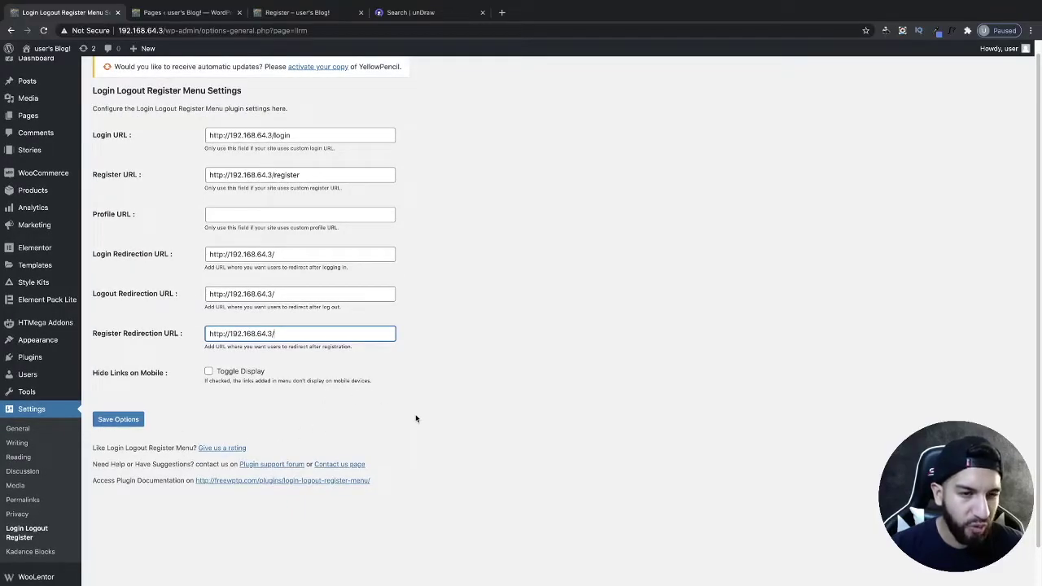
{"action": "left_click", "coordinate": [126, 420]}
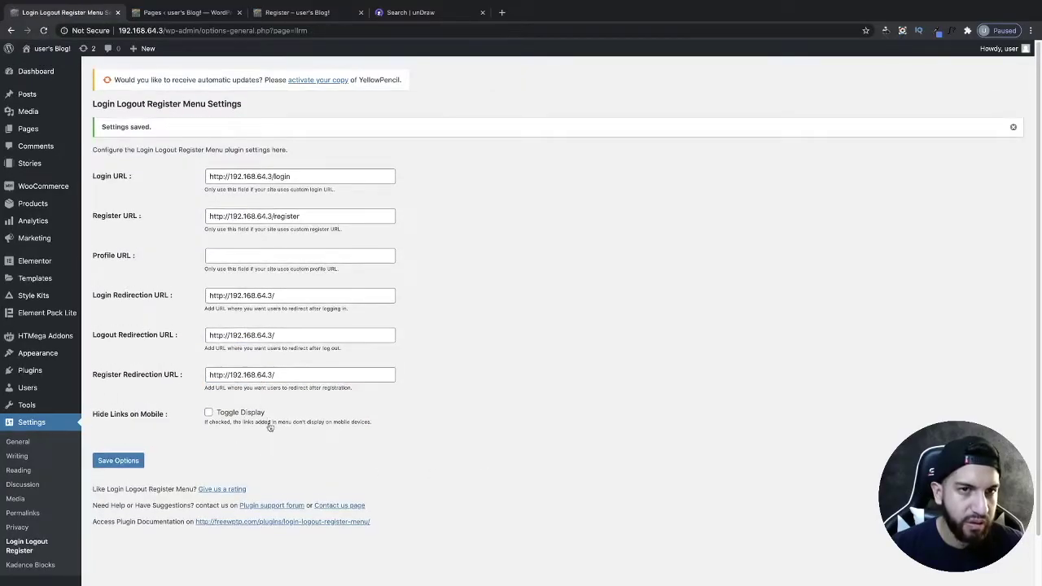
{"action": "left_click", "coordinate": [49, 69]}
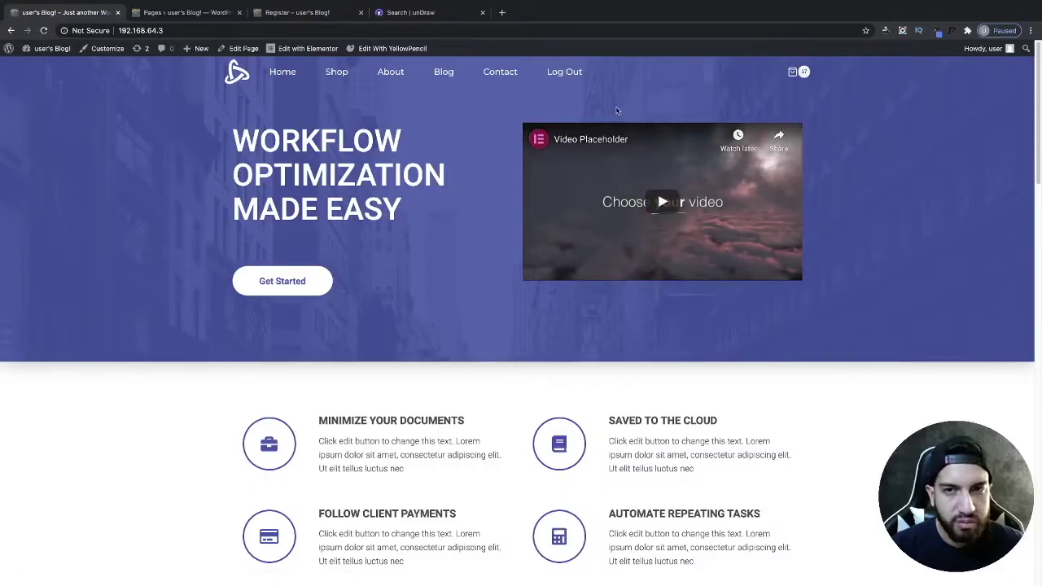
Log out, then check the Log In and Register menu links open their custom pages.
{"action": "left_click", "coordinate": [565, 72]}
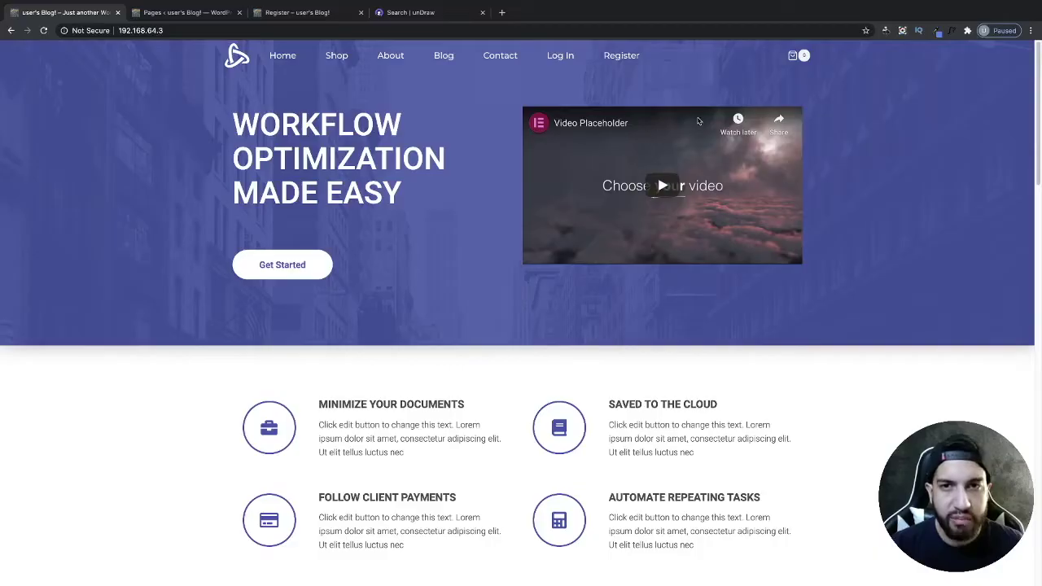
{"action": "left_click", "coordinate": [562, 57]}
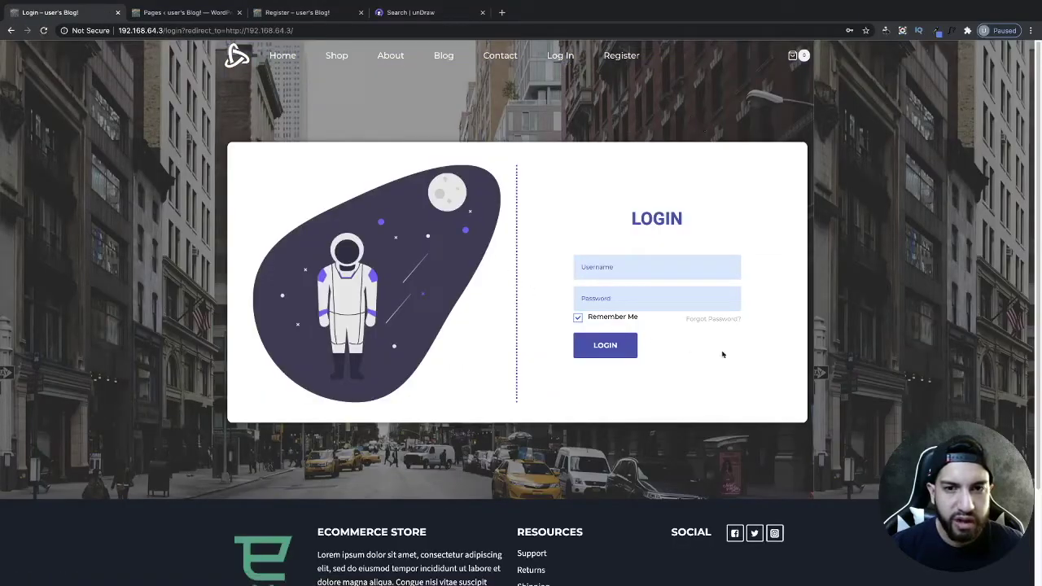
{"action": "left_click", "coordinate": [623, 57]}
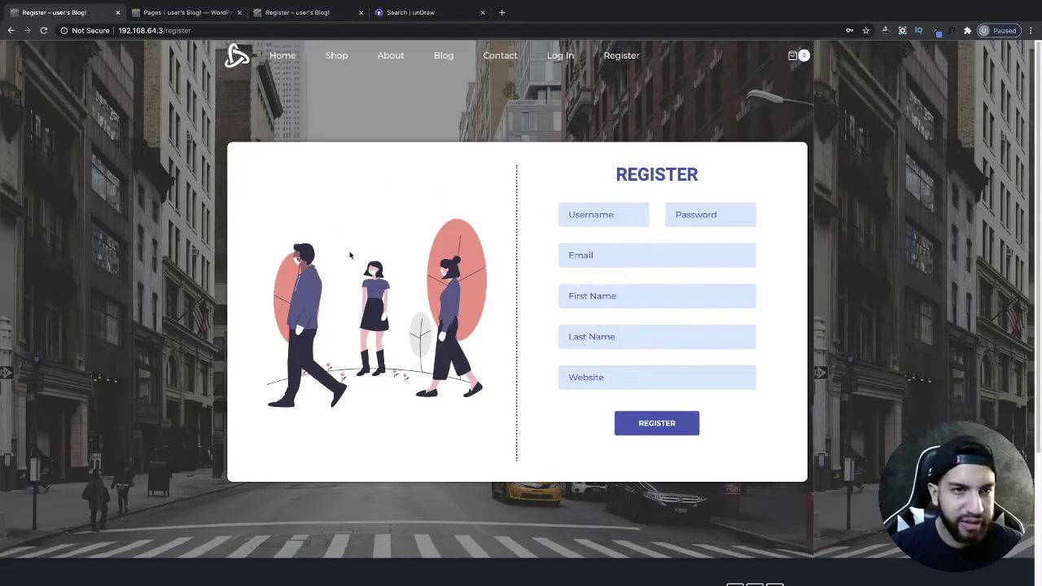
{"action": "left_click", "coordinate": [555, 59]}
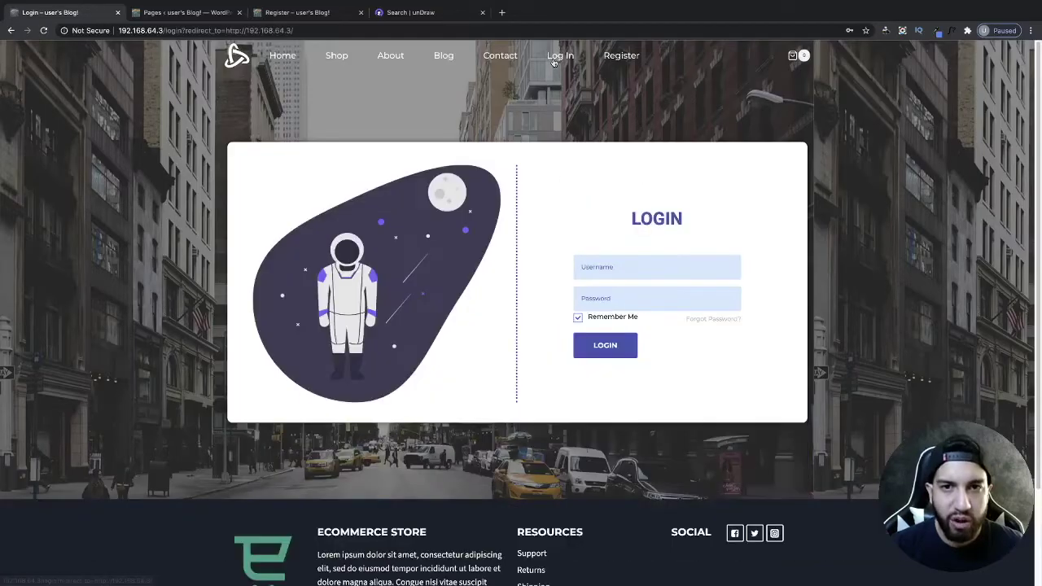